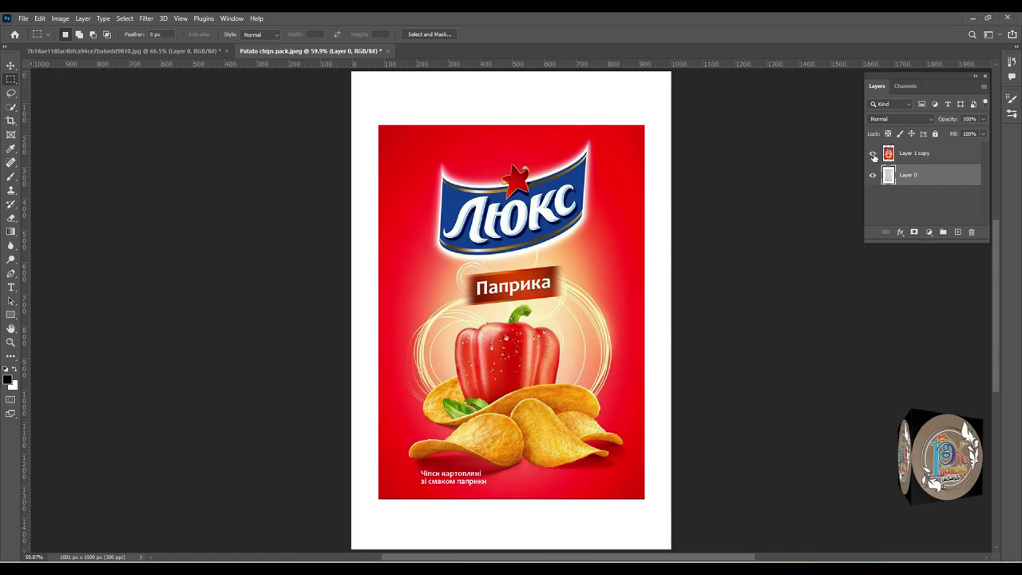
Hide Layer 1 copy so only the blank white chips bag shows
click(873, 154)
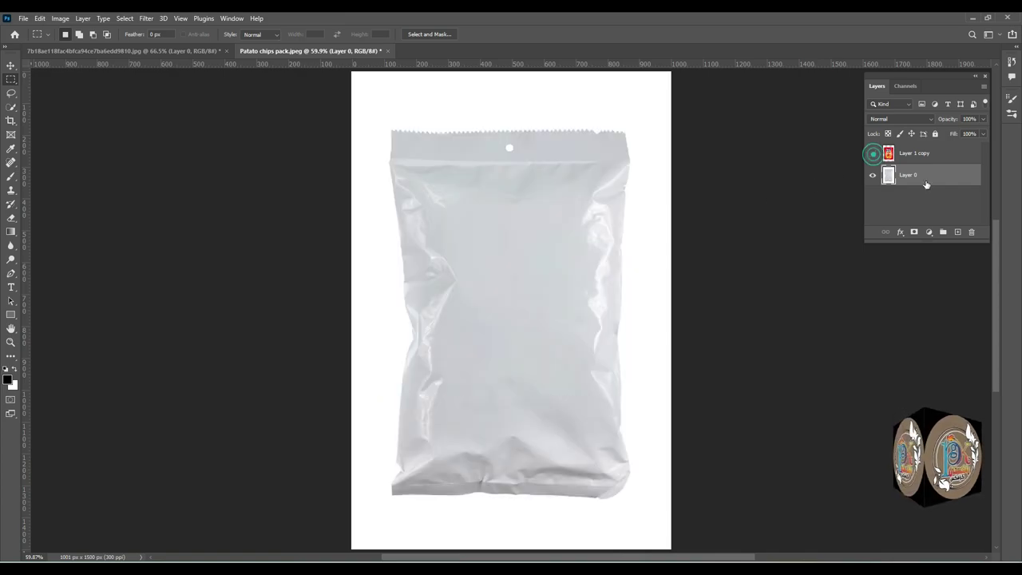
Duplicate Layer 0, quick-select the white bag, and mask the copy to that selection
click(919, 154)
drag(914, 176, 956, 229)
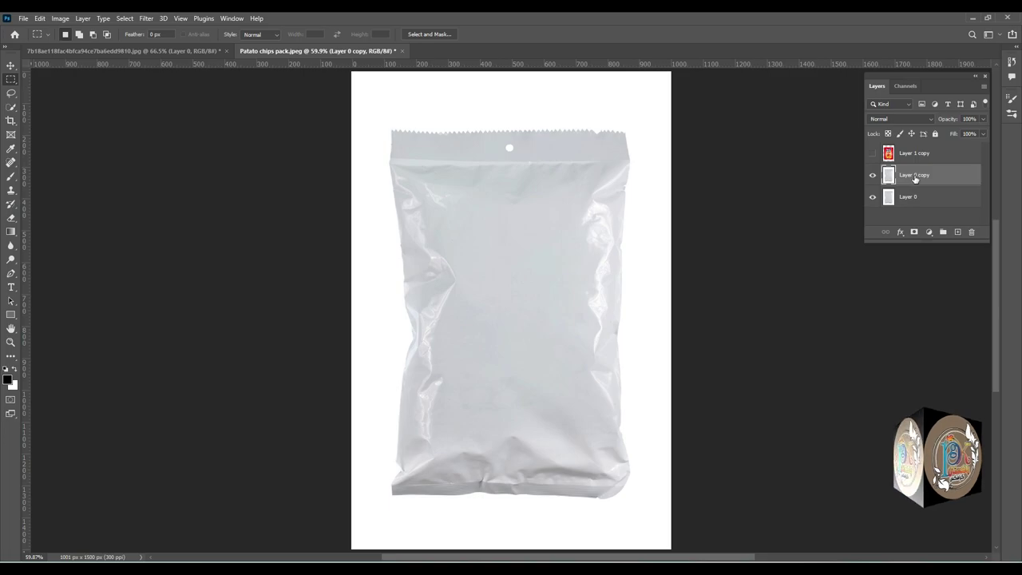
click(11, 107)
right_click(11, 107)
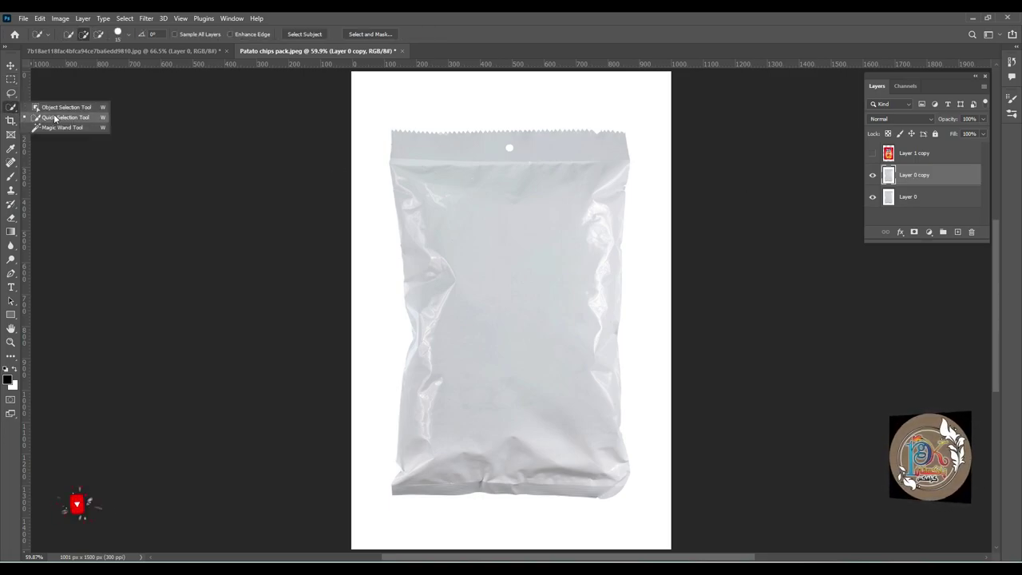
click(64, 118)
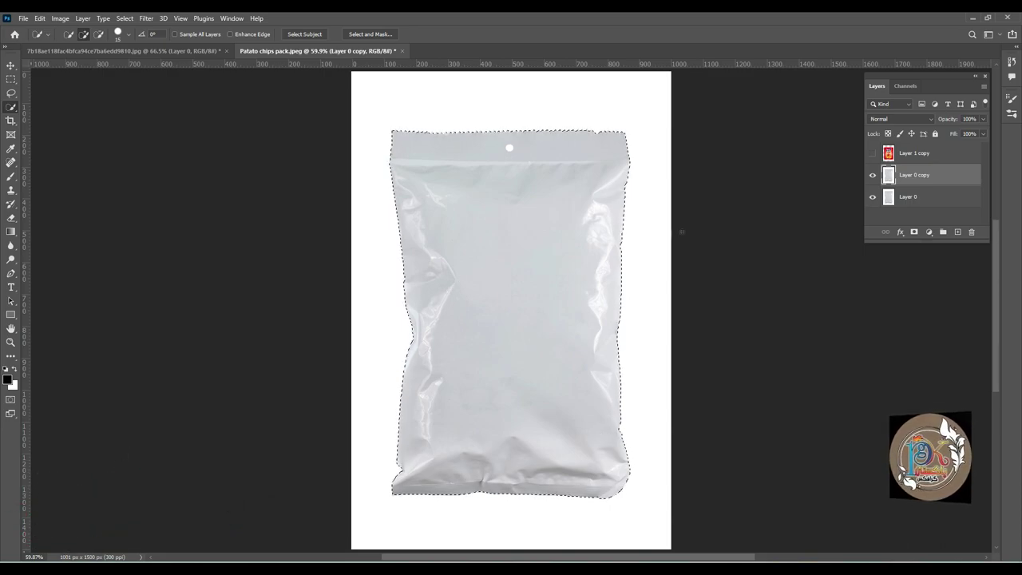
click(914, 231)
Show the red chips design layer and clip it to the bag-masked layer
click(907, 153)
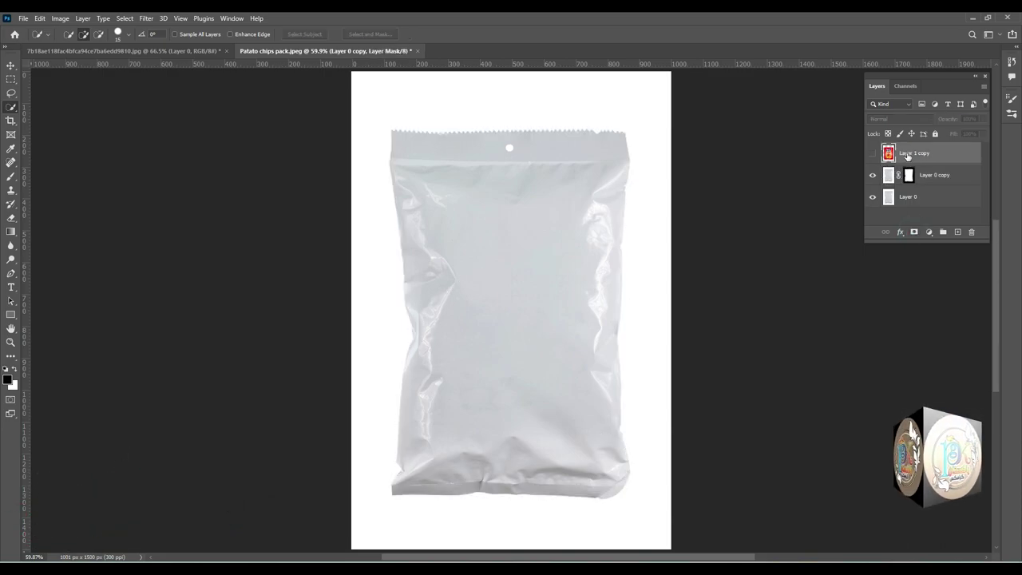
click(873, 153)
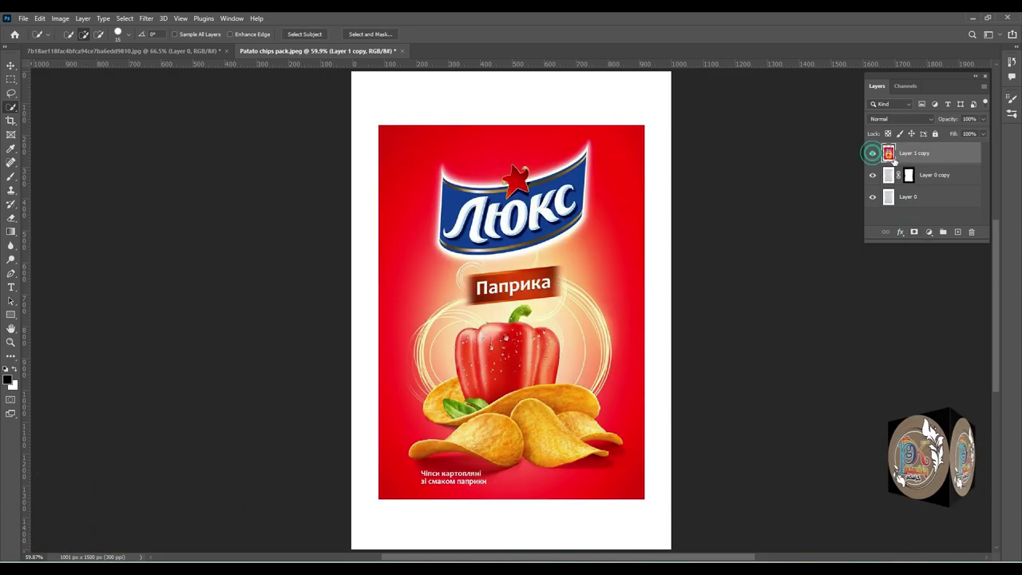
alt+click(924, 163)
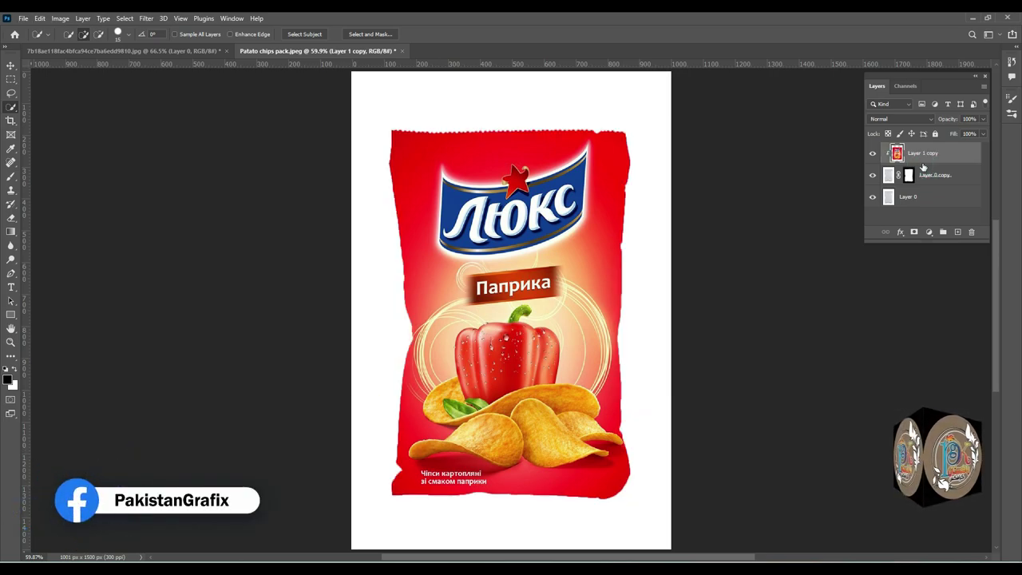
click(900, 118)
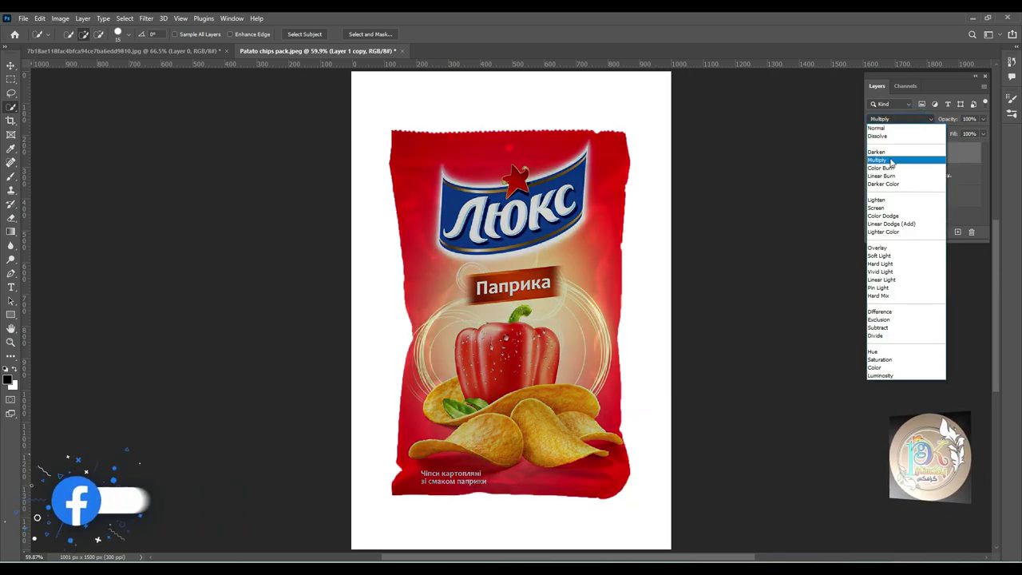
Set the design to Multiply and split the Underlying Layer white slider so bag highlights show
click(891, 155)
right_click(923, 154)
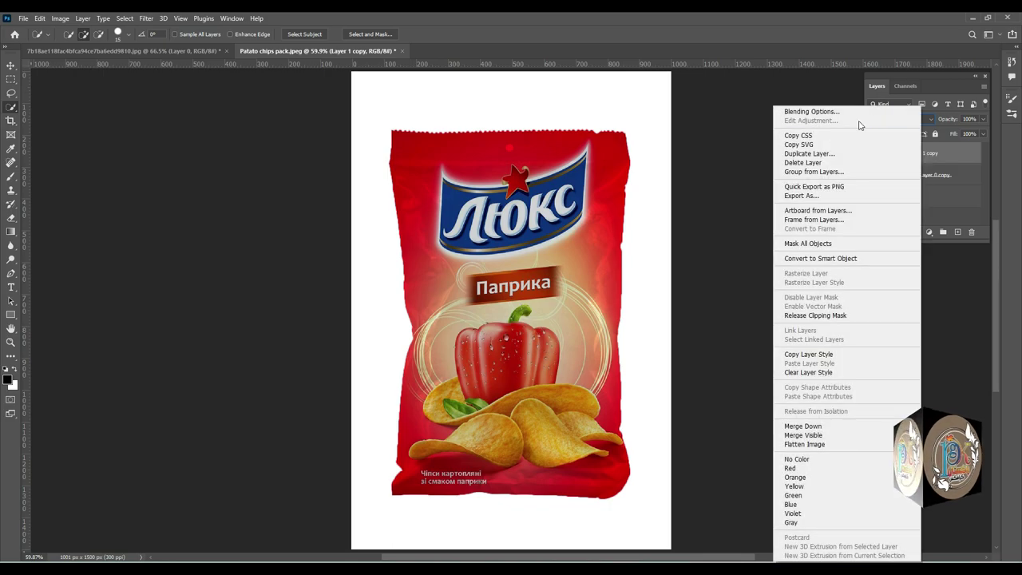
click(847, 110)
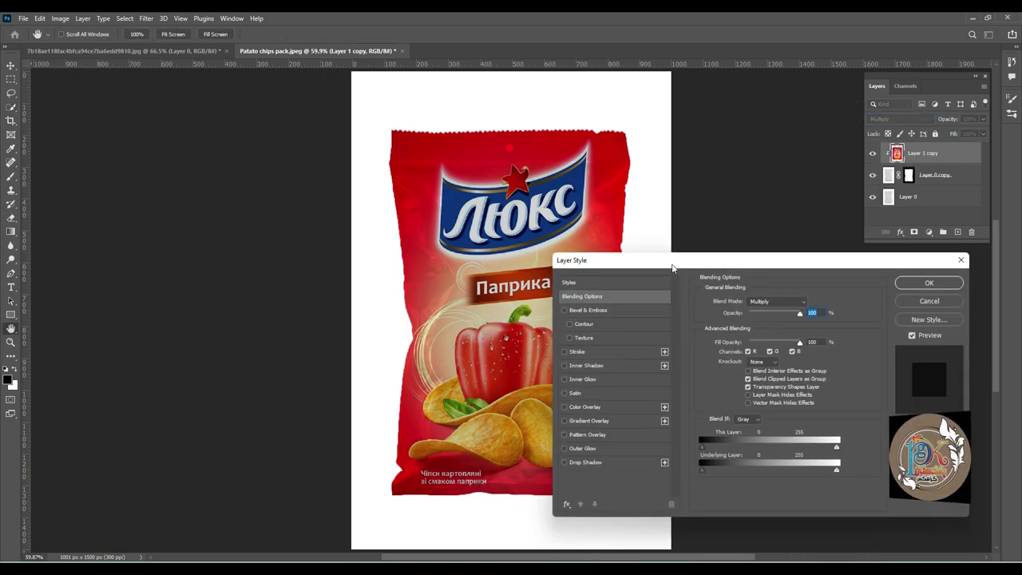
drag(675, 271, 761, 179)
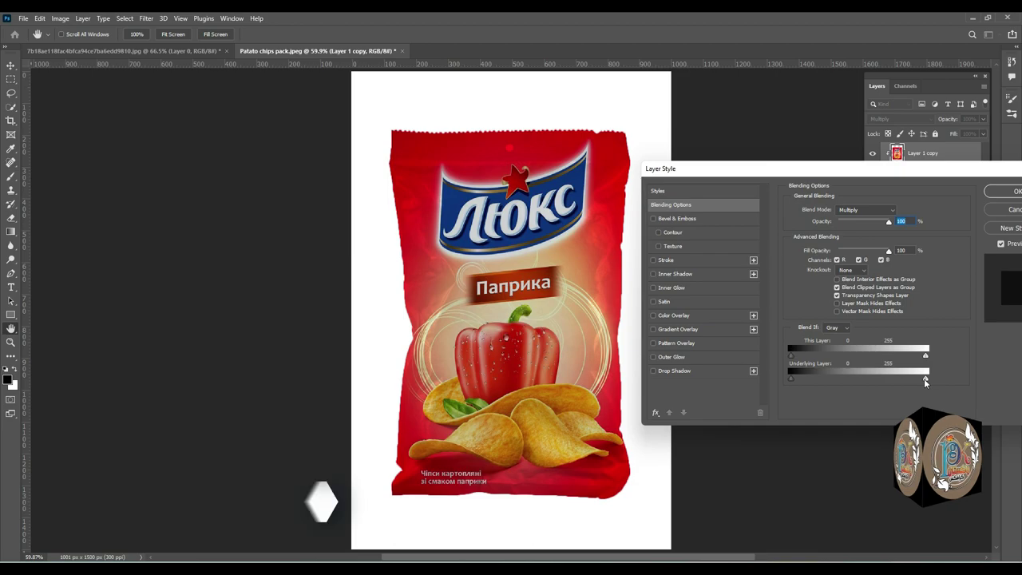
drag(925, 380, 902, 378)
drag(940, 174, 898, 178)
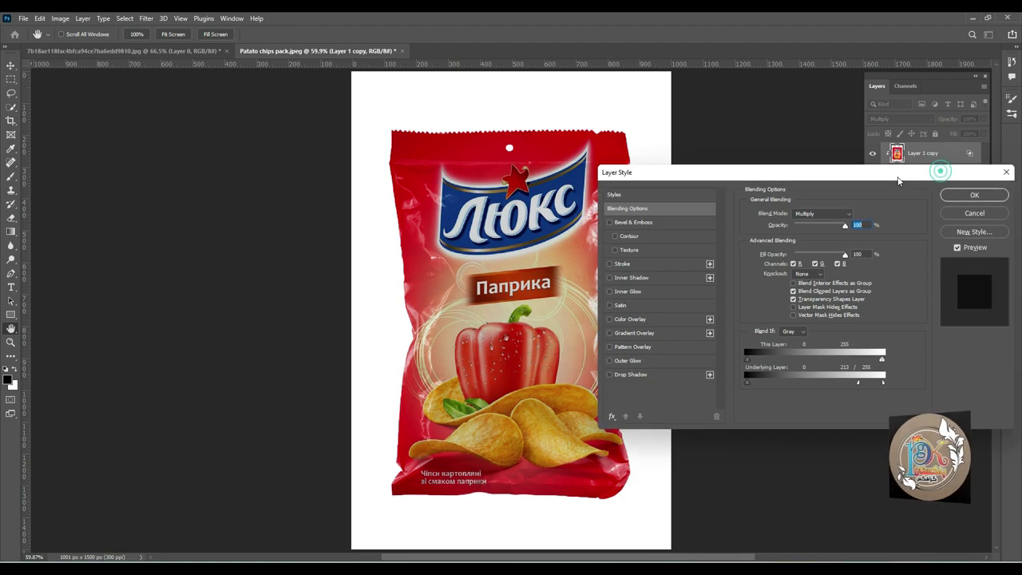
click(968, 197)
key(w)
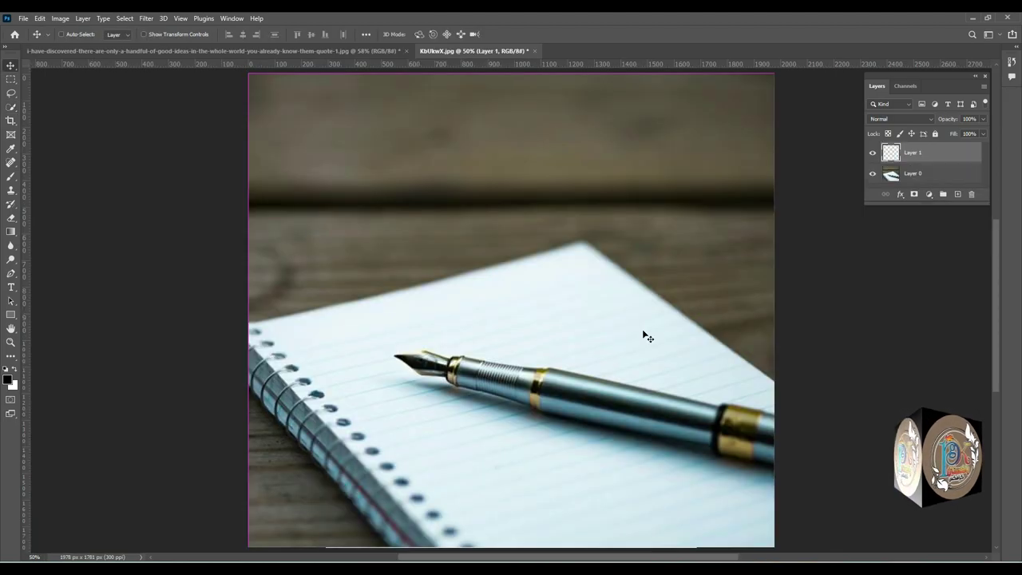
Rotate the quote card over the pen-on-notebook photo
key(ctrl+t)
drag(693, 110, 519, 90)
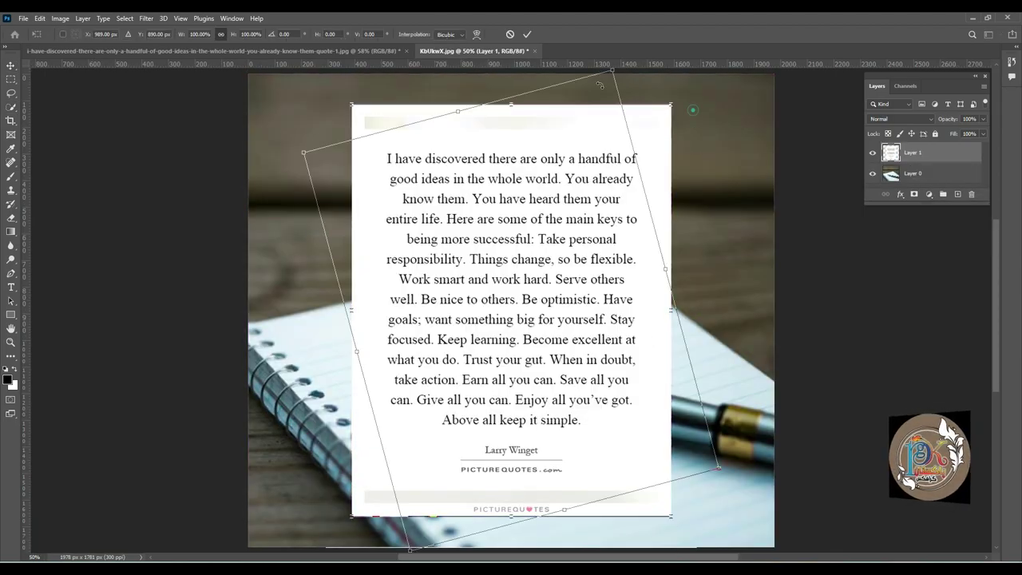
key(Return)
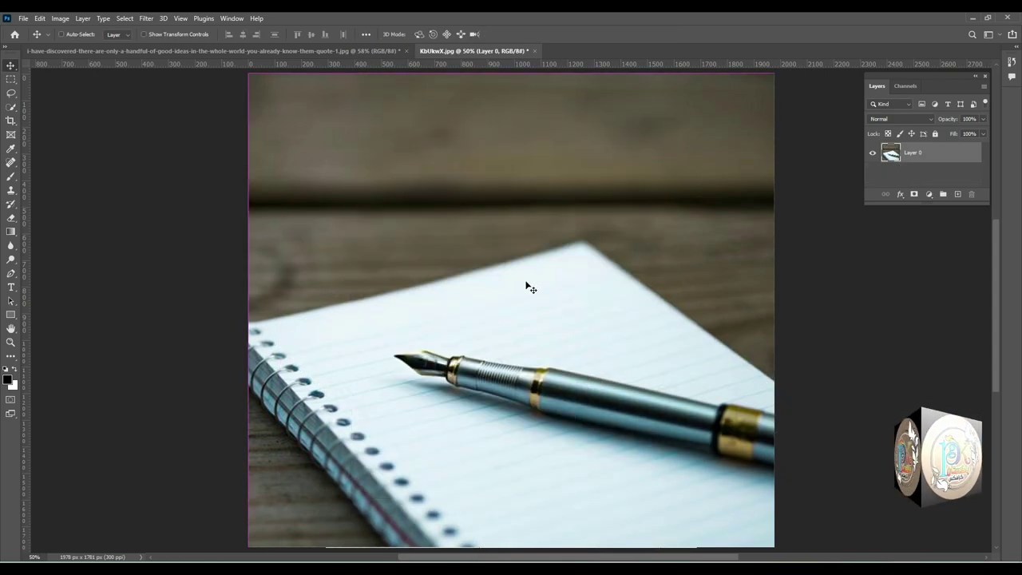
Distort the quote card's four corners to match the notebook page's perspective
right_click(634, 200)
key(ctrl+t)
right_click(601, 200)
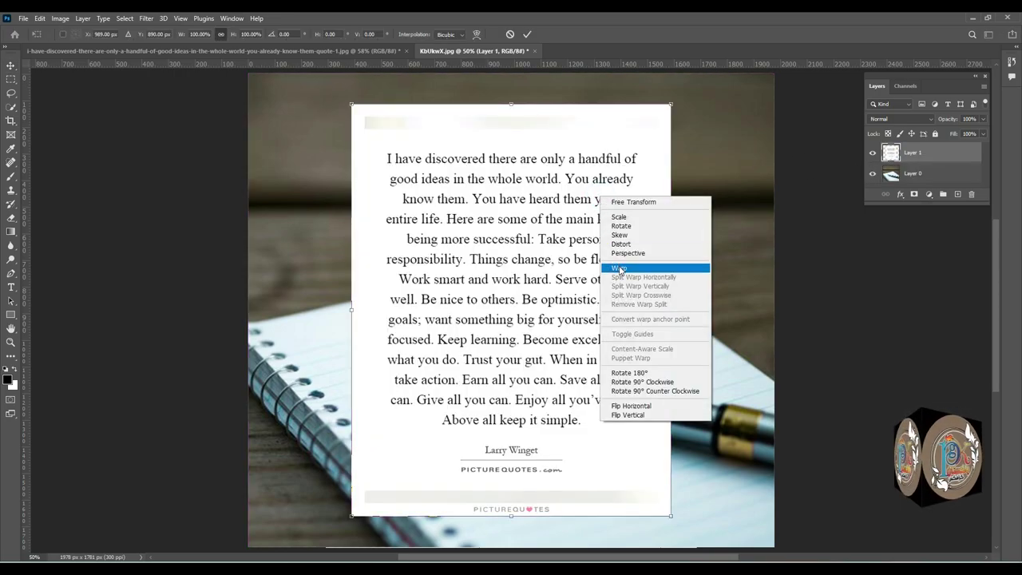
click(621, 243)
drag(351, 104, 297, 330)
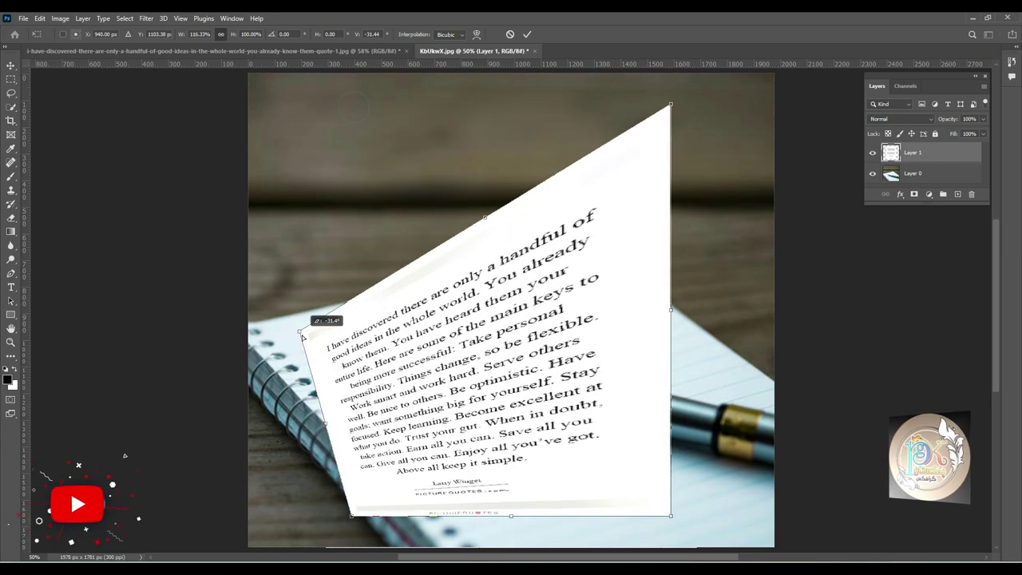
drag(672, 103, 588, 262)
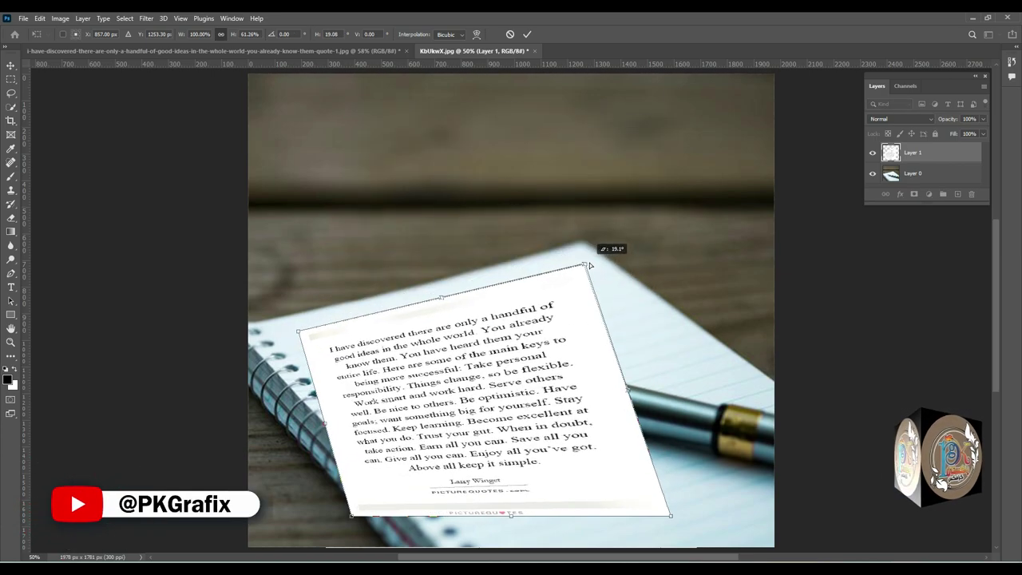
drag(671, 518, 900, 501)
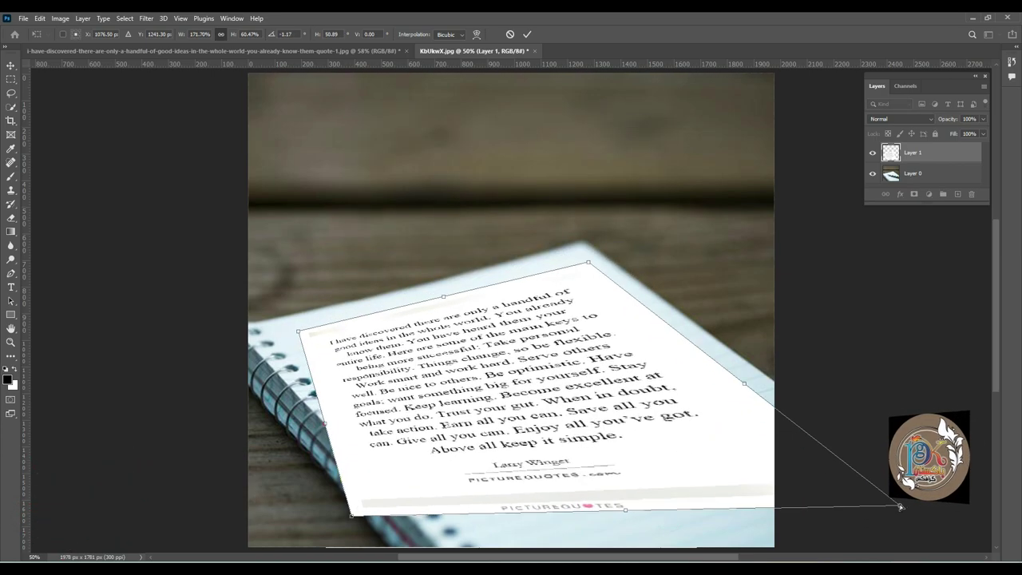
mouse_move(351, 519)
mouse_down()
mouse_move(556, 537)
mouse_move(565, 553)
mouse_up()
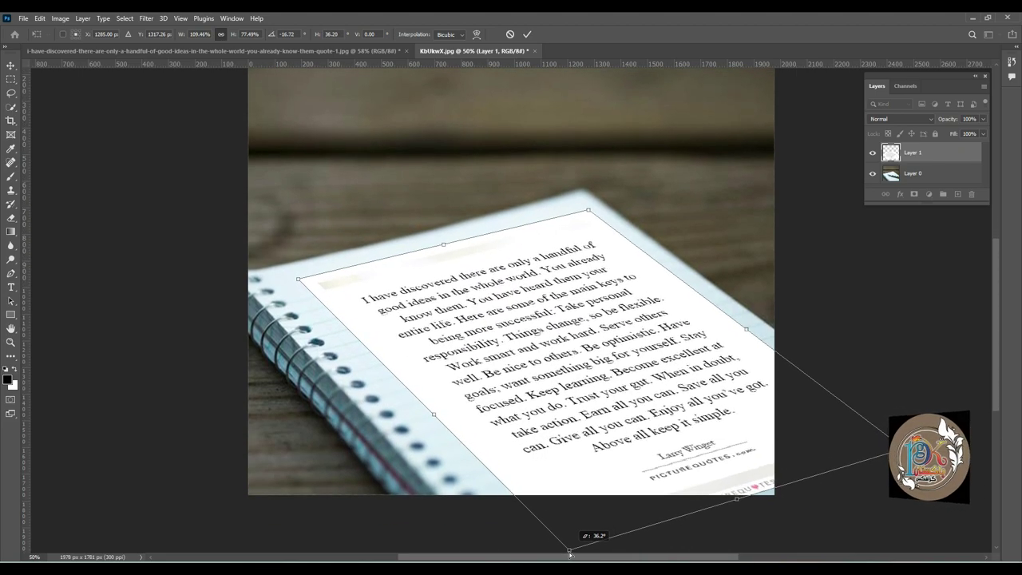
drag(299, 275, 301, 281)
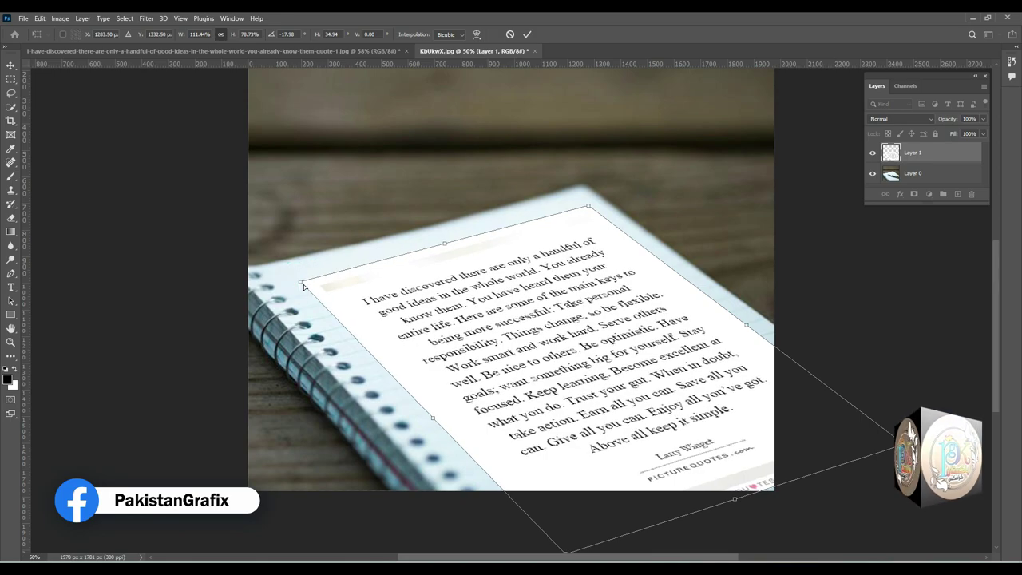
drag(588, 206, 582, 209)
Commit the distortion, set the quote layer to Multiply, and add a layer mask
click(13, 65)
click(901, 118)
click(890, 163)
click(914, 194)
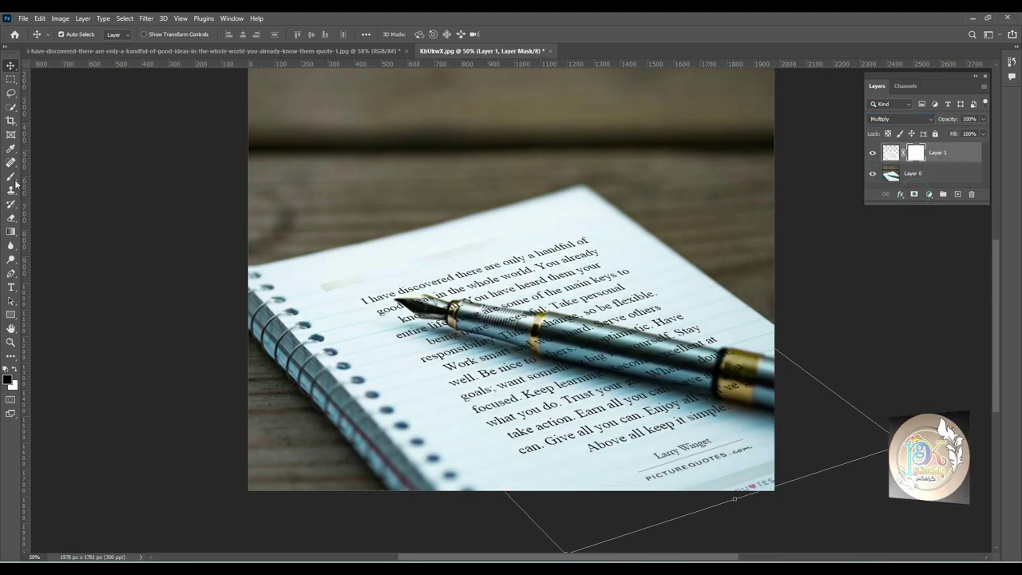
Zoom in and paint black on the mask over the pen tip and barrel
key(z)
drag(390, 276, 784, 409)
key(b)
drag(103, 214, 171, 208)
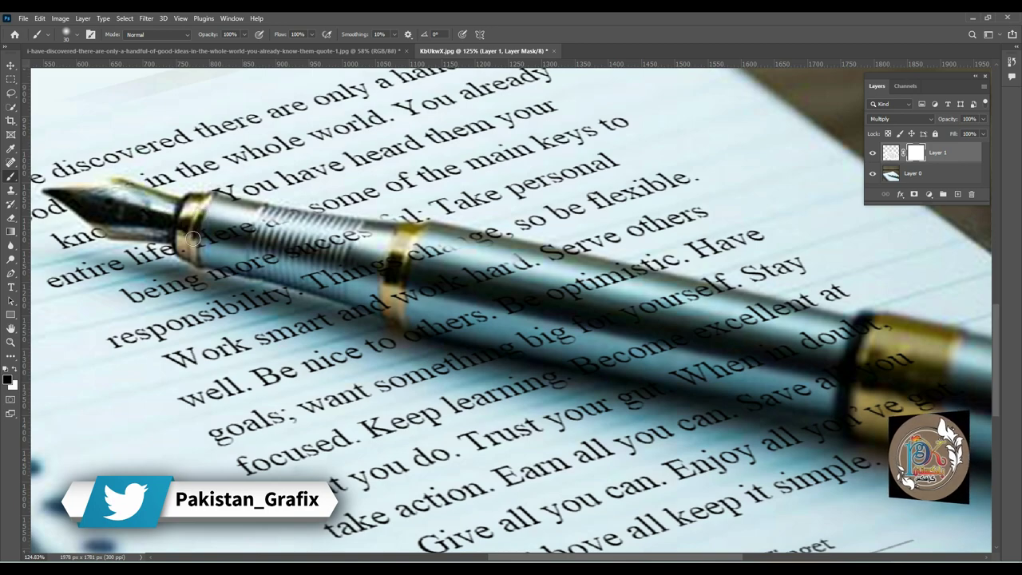
drag(293, 279, 271, 226)
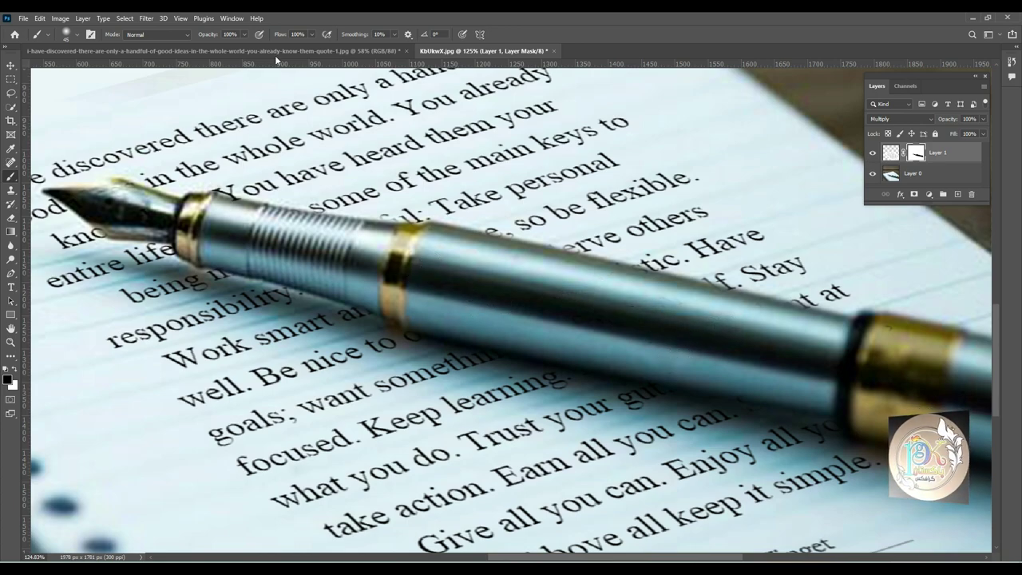
Open the Tilt-Shift blur and move its focus lines onto the pen
click(146, 18)
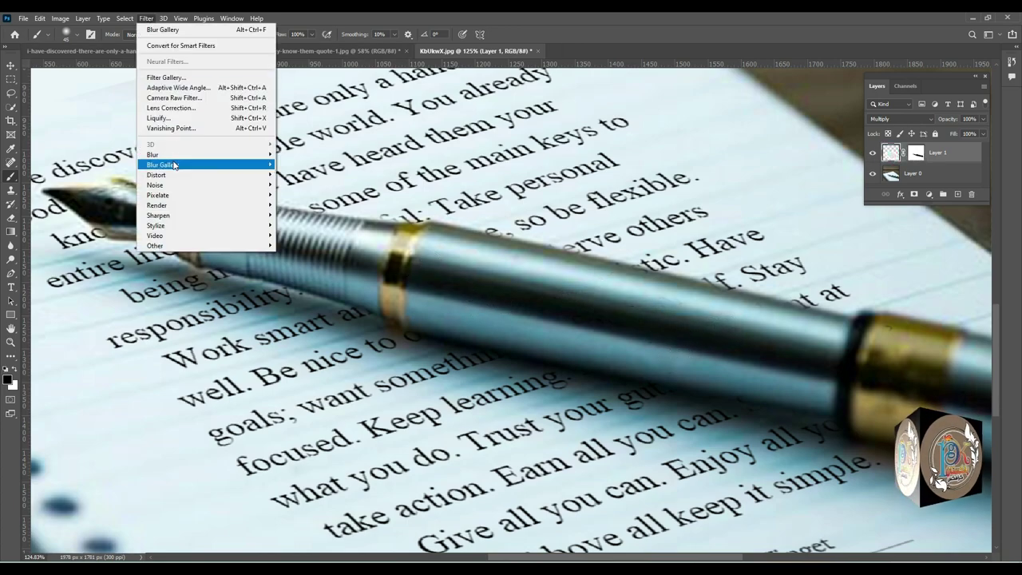
click(294, 185)
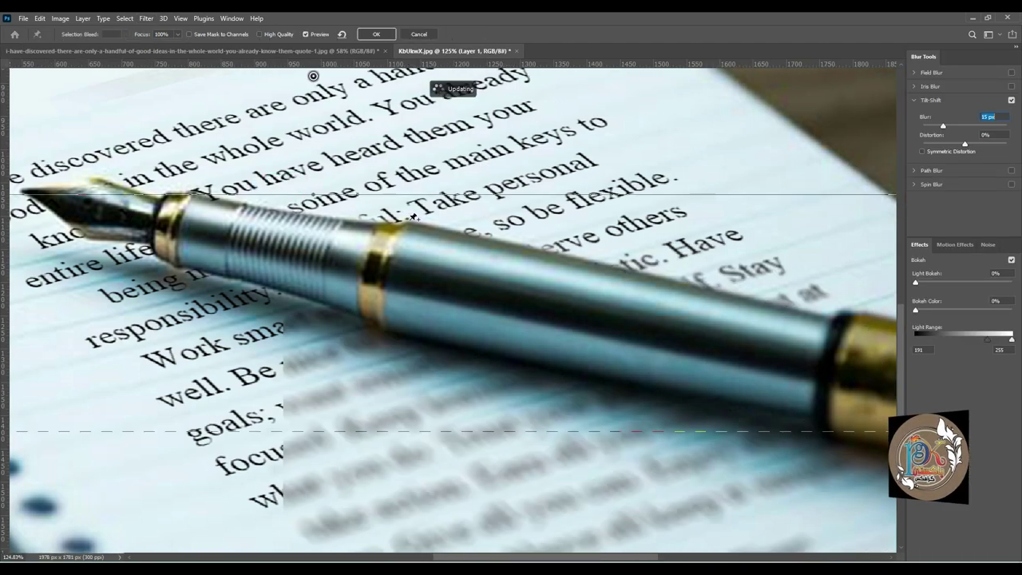
drag(314, 76, 286, 239)
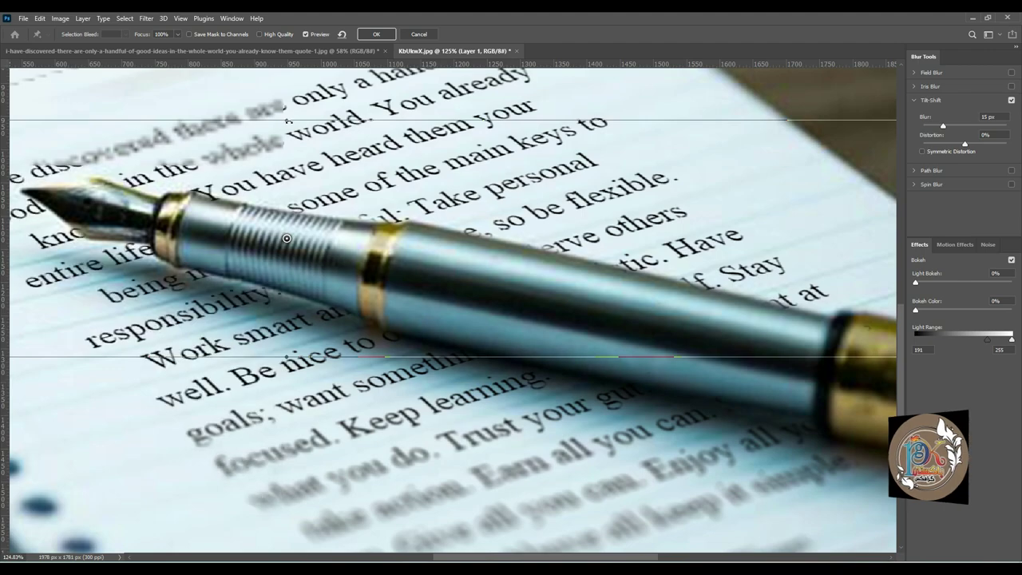
drag(286, 122, 286, 204)
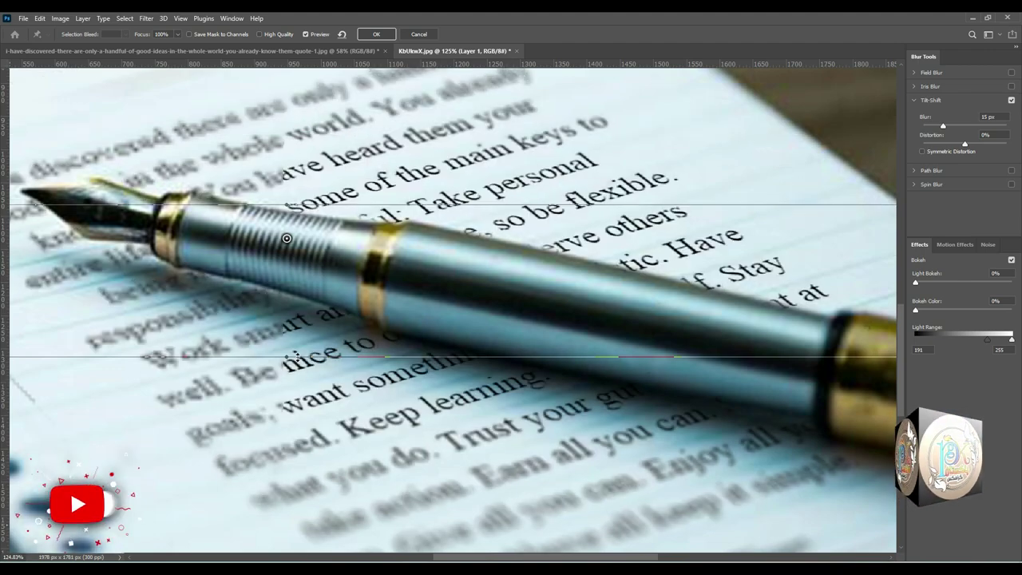
drag(293, 345, 335, 273)
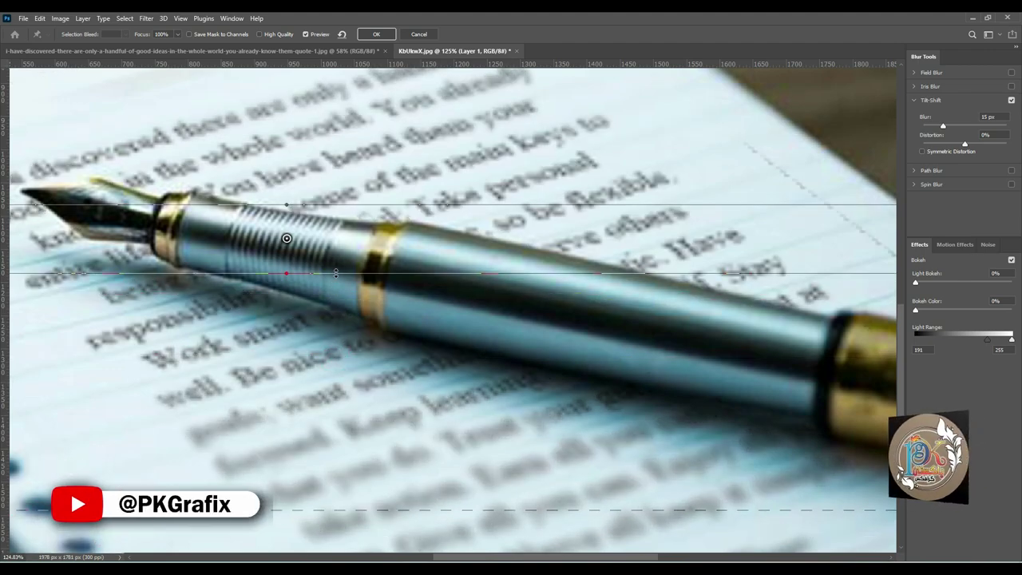
drag(299, 205, 300, 192)
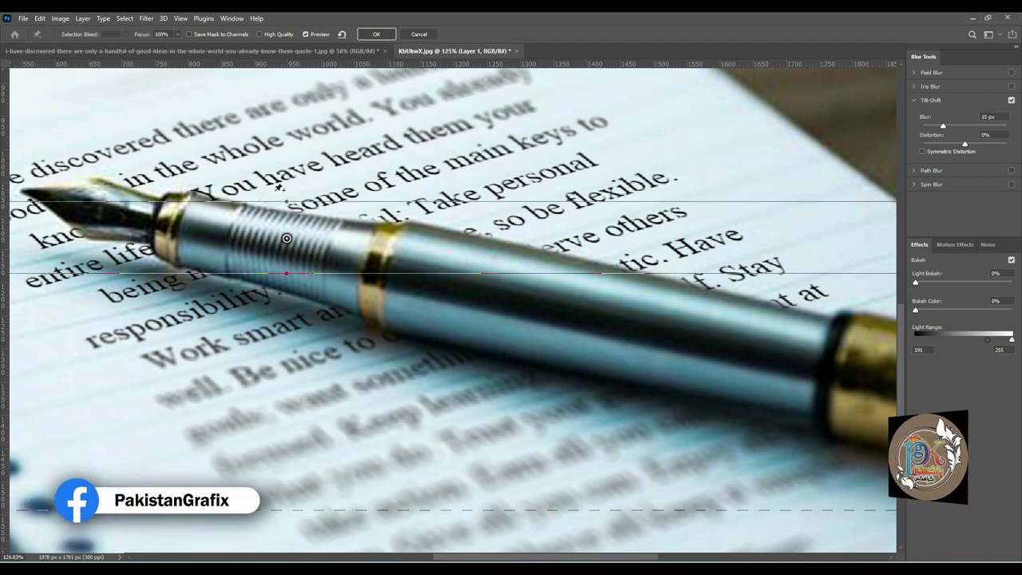
Rotate the sharp band about -12° along the pen, set Blur to 19 px, and apply
key(ctrl+minus)
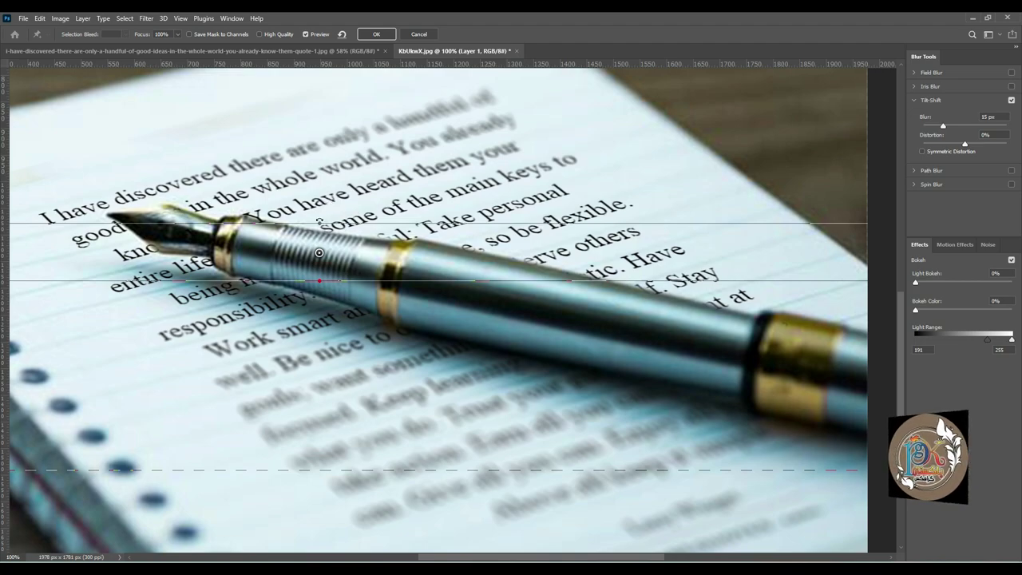
drag(322, 224, 326, 223)
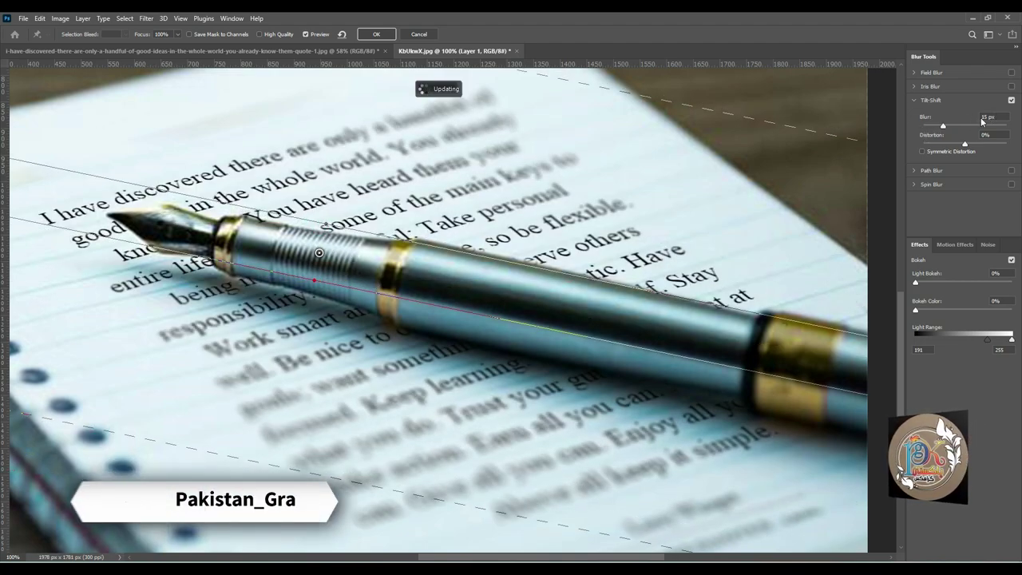
drag(944, 126, 947, 129)
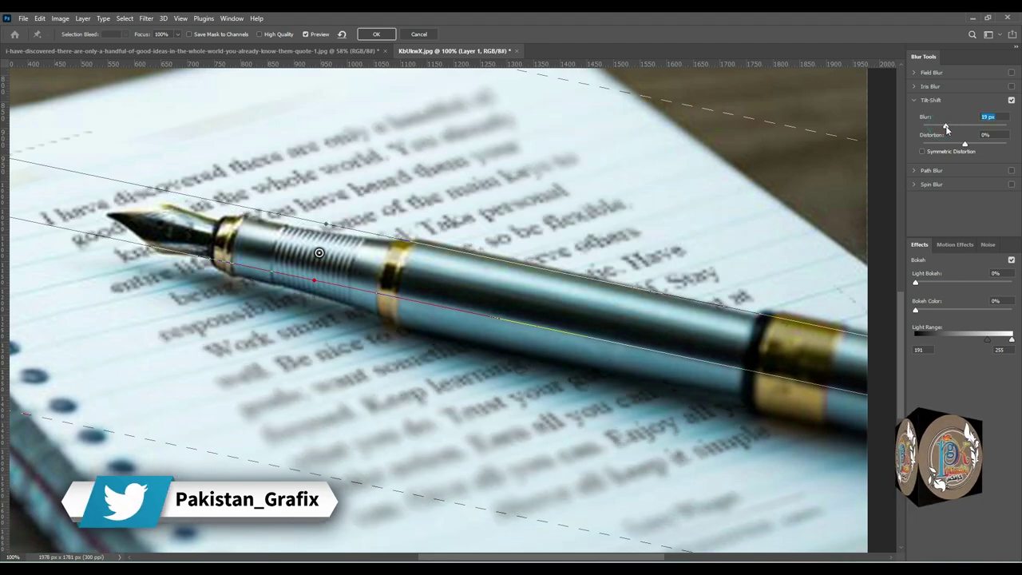
click(376, 34)
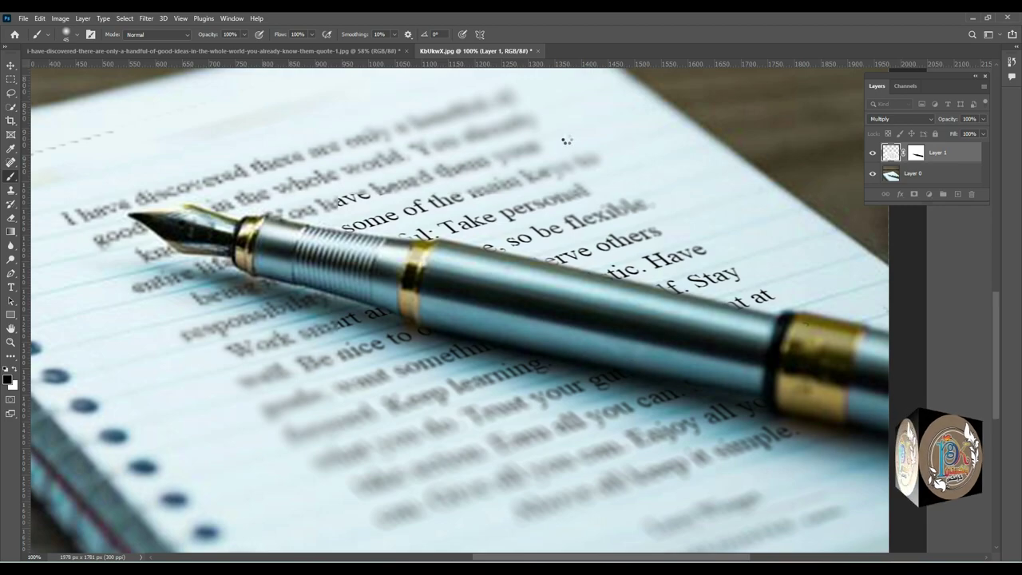
Fit the tilt-shift pen image to the screen with Ctrl+0
key(ctrl+0)
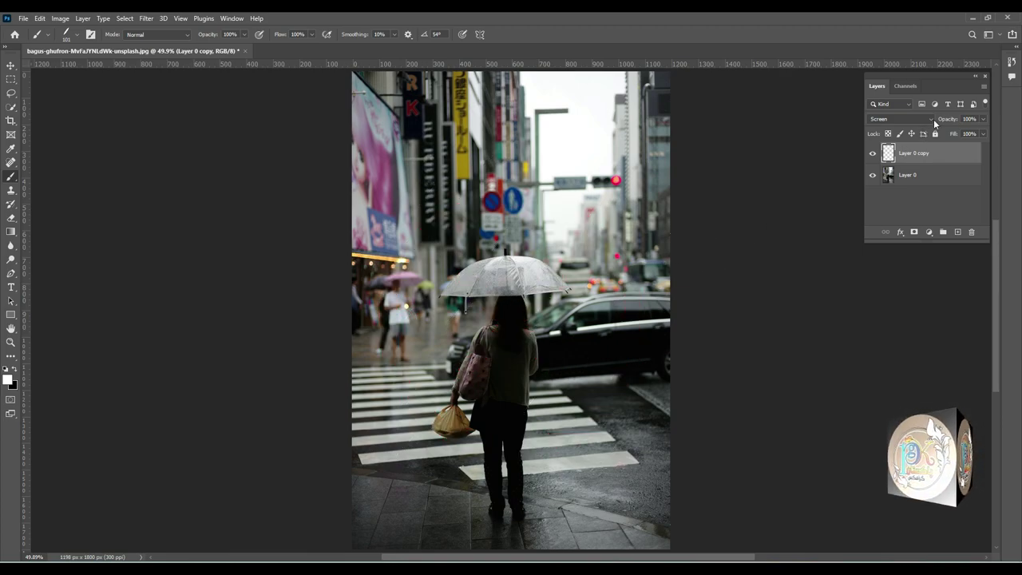
Keep Layer 0 copy on Screen and render Fibers at Variance 16, Strength 4
click(931, 119)
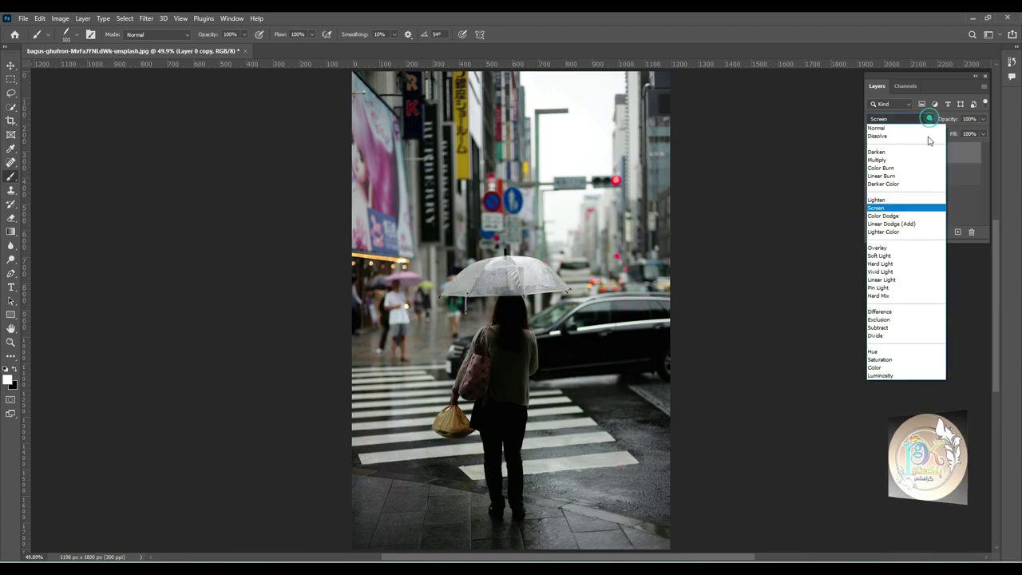
click(885, 206)
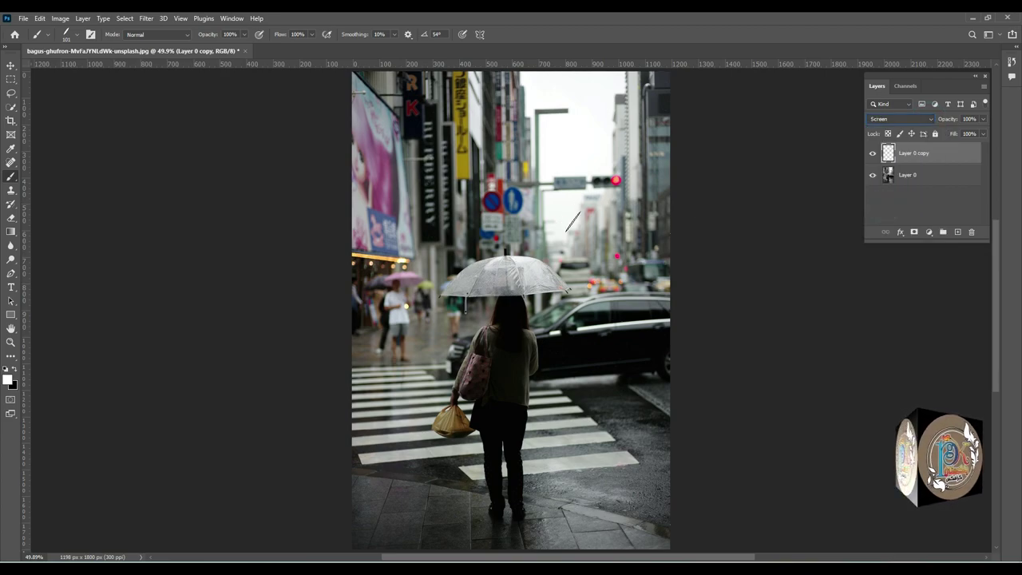
click(147, 18)
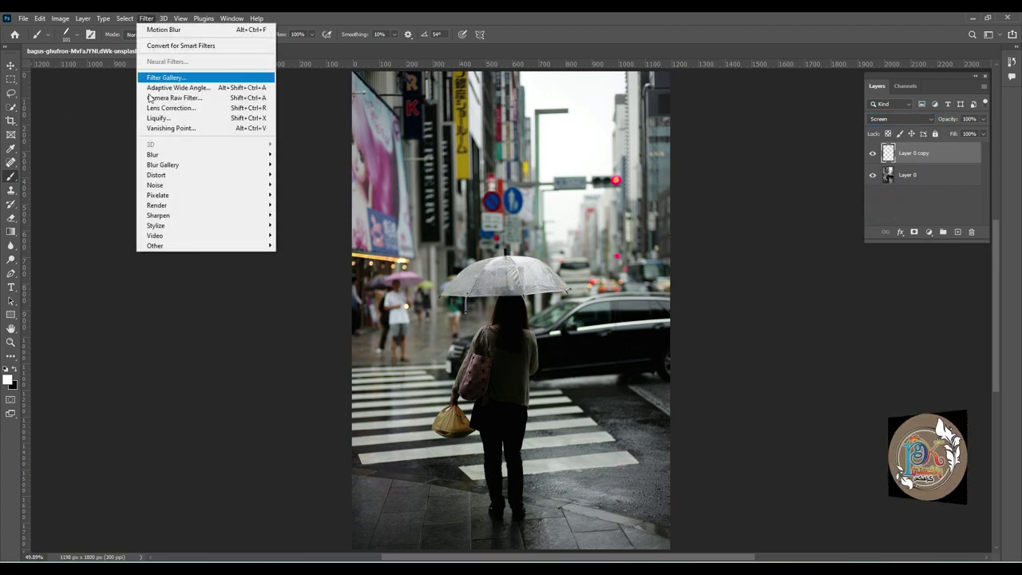
mouse_move(156, 205)
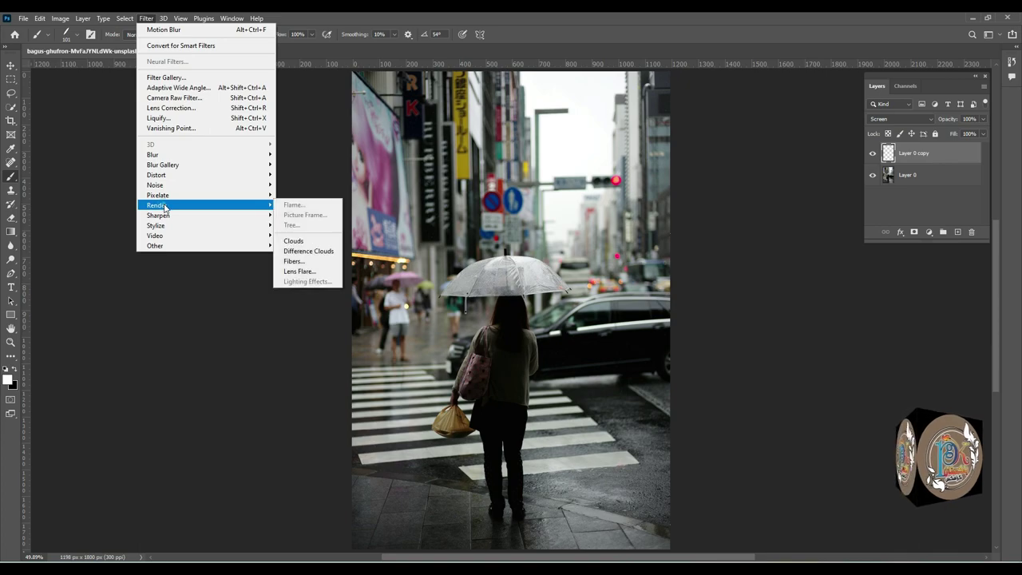
click(304, 263)
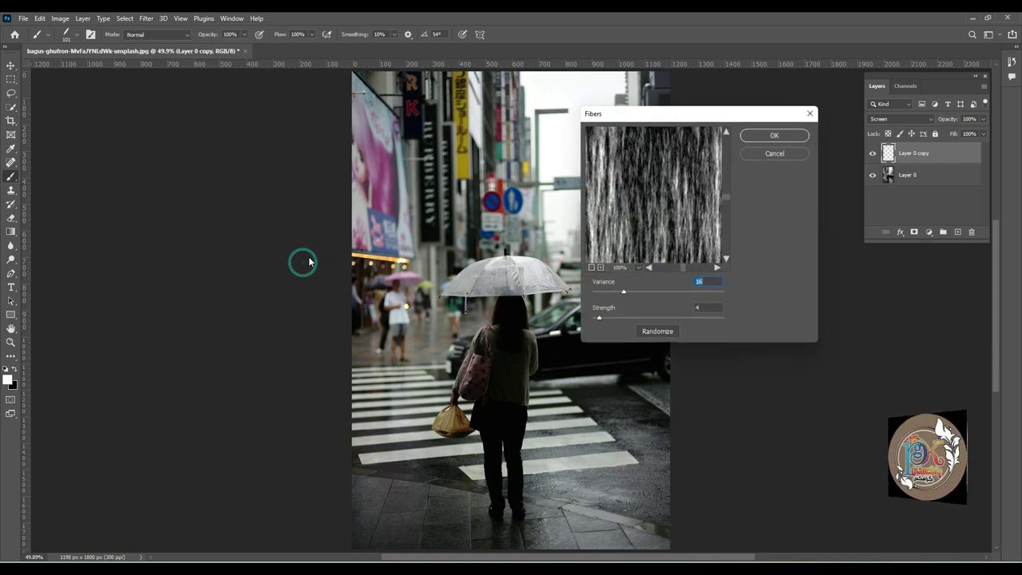
mouse_move(684, 268)
mouse_down()
mouse_move(693, 268)
mouse_move(676, 268)
mouse_up()
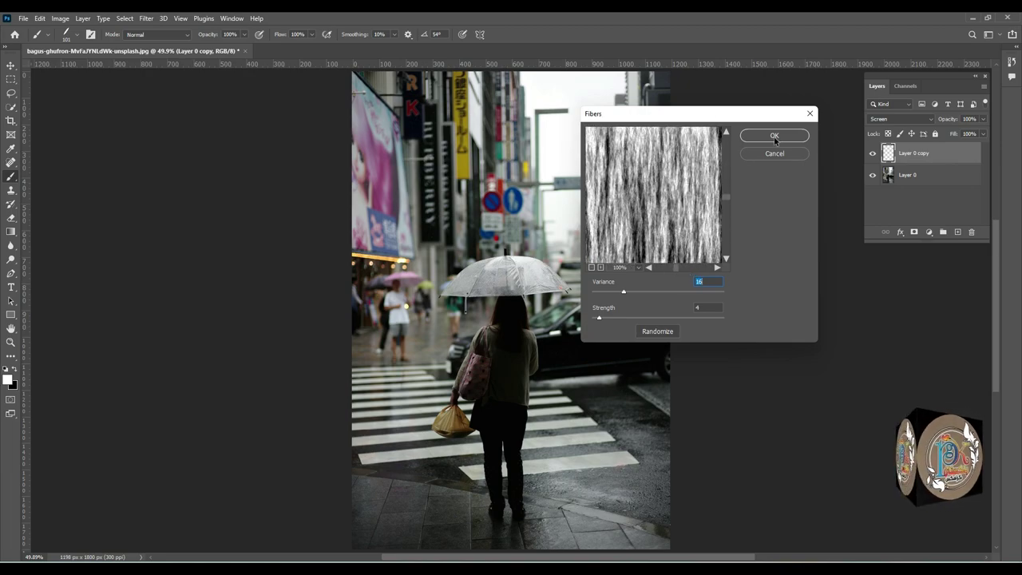
click(774, 136)
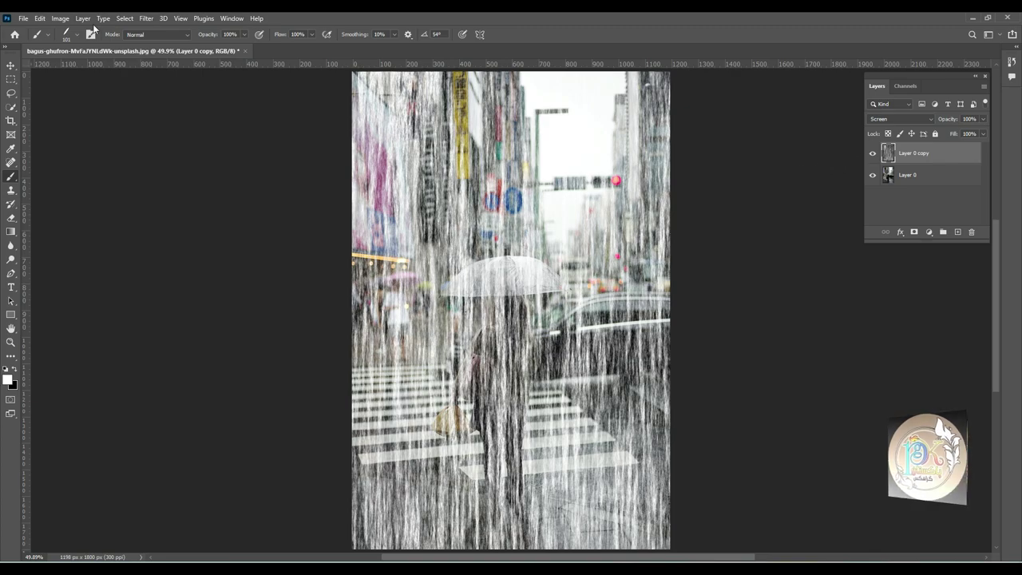
click(60, 17)
Apply Levels to the fibers layer with input black 185 and output white 152
click(198, 55)
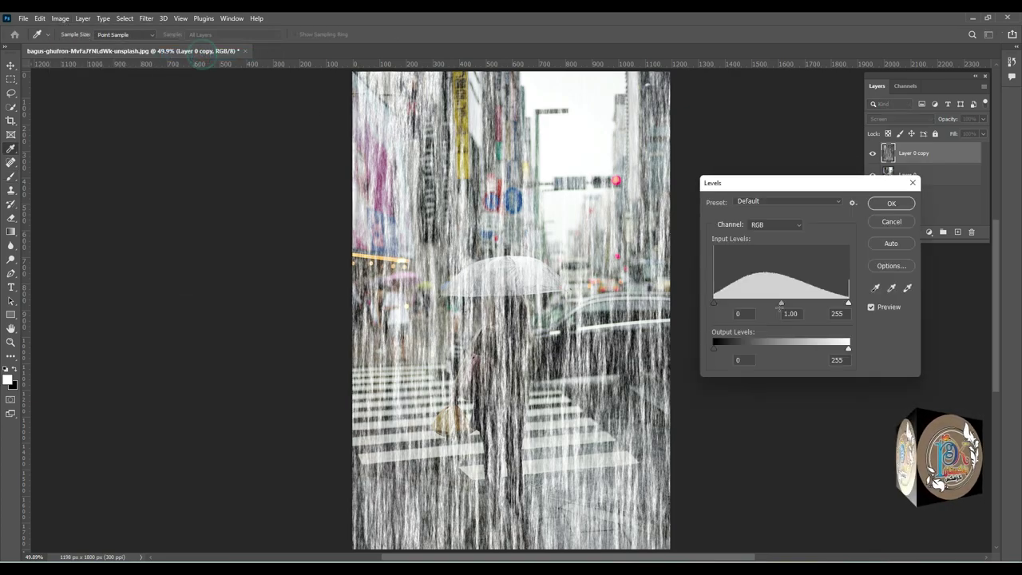
drag(731, 305, 813, 305)
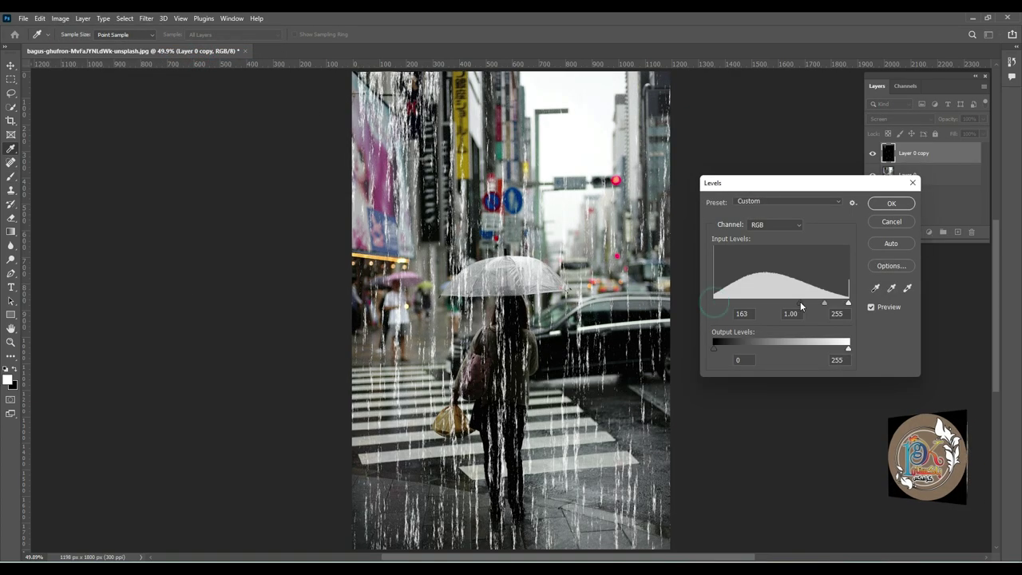
drag(847, 350, 793, 348)
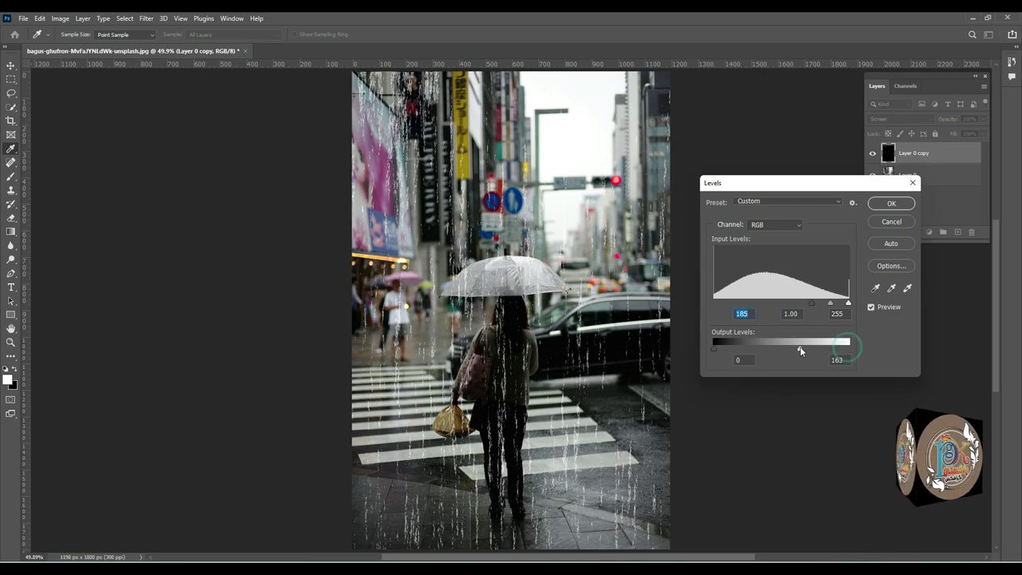
click(889, 204)
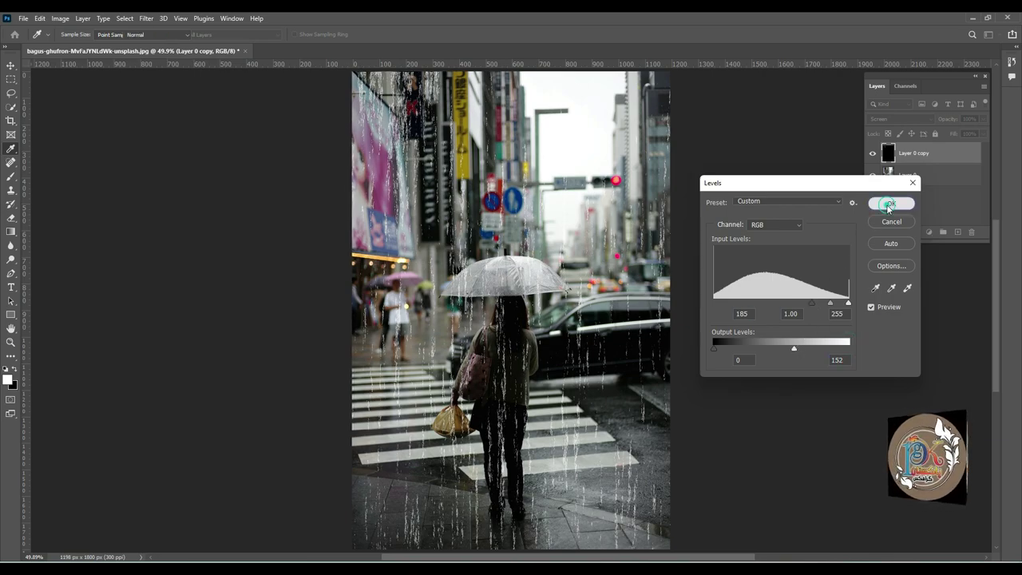
key(b)
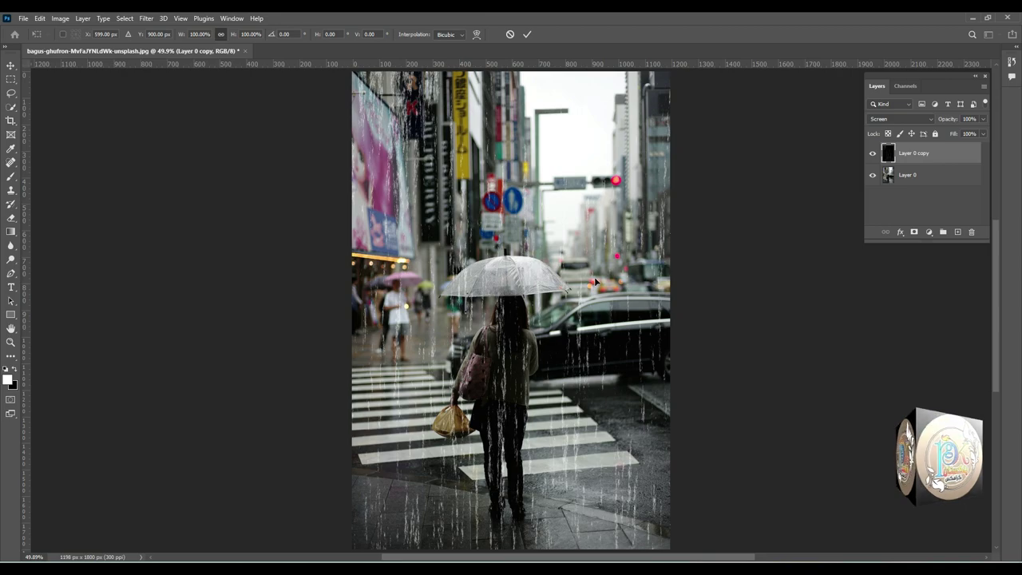
key(ctrl+minus)
Enlarge the rain layer to about 163% and rotate it 30°
mouse_move(618, 139)
mouse_down()
mouse_move(707, 208)
mouse_move(768, 127)
mouse_up()
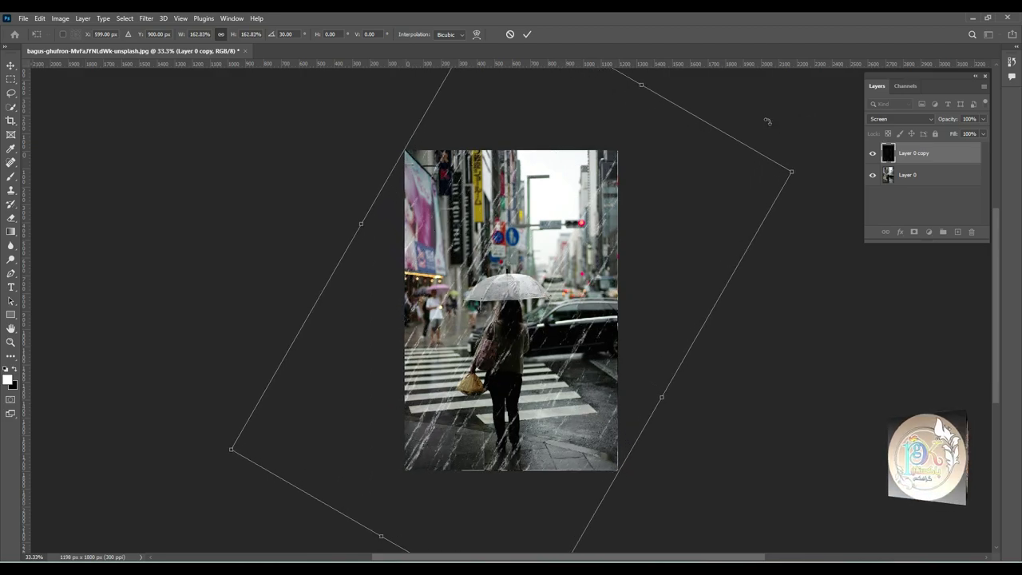
key(Return)
click(146, 18)
mouse_move(152, 155)
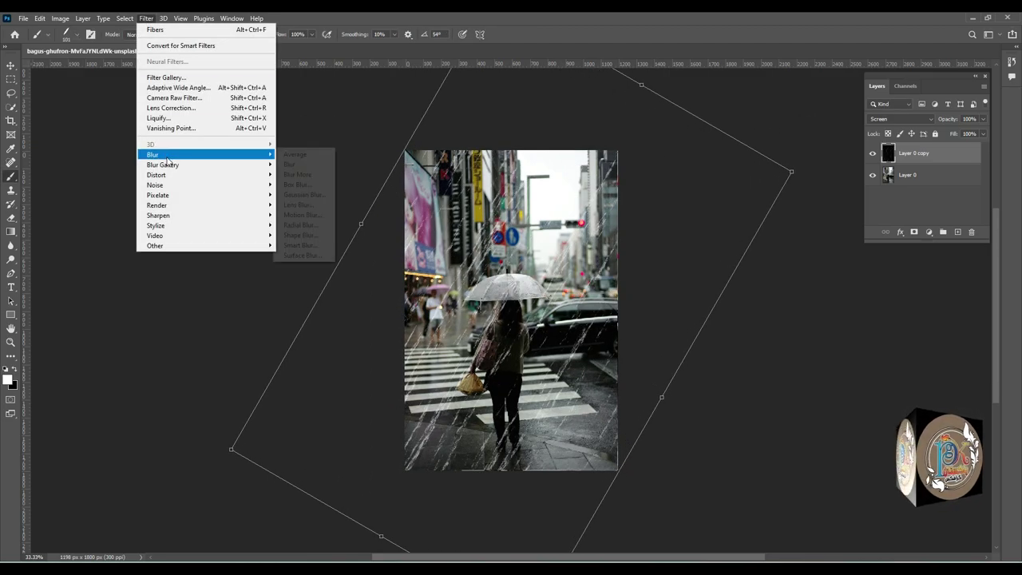
click(304, 215)
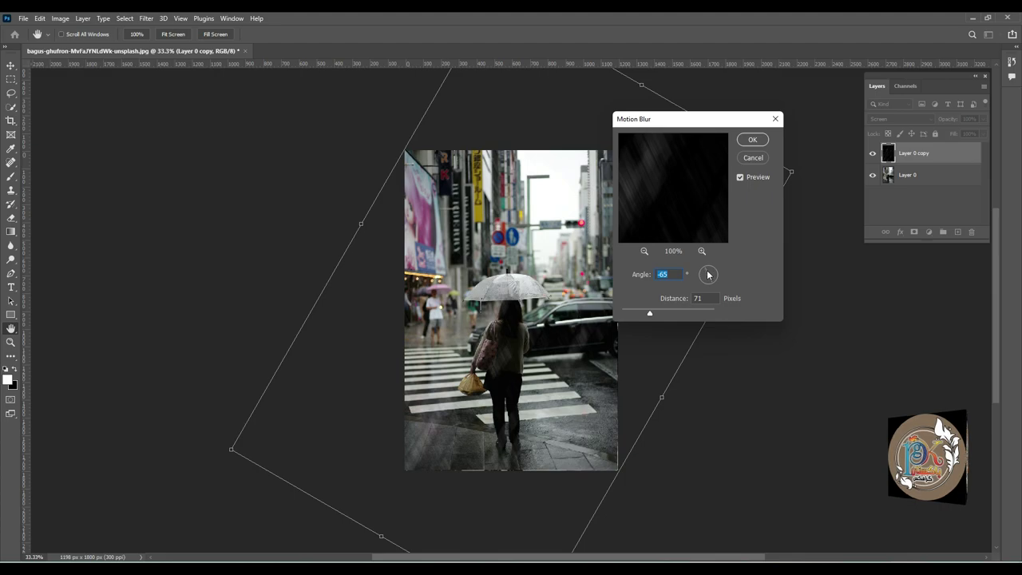
Motion-blur the rain layer at angle 57, distance 44, then fit the photo on screen
drag(708, 274, 713, 274)
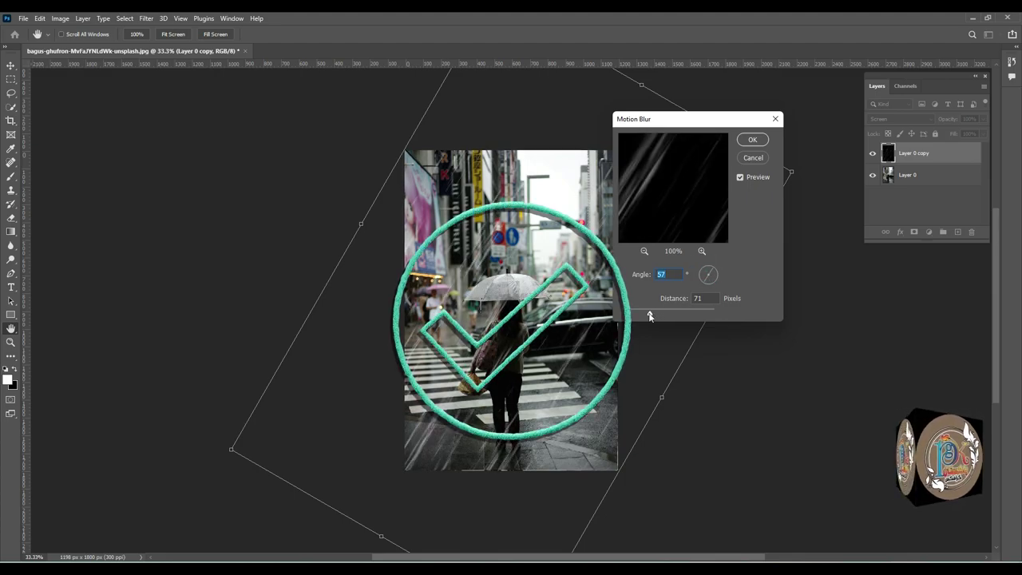
drag(649, 316, 647, 315)
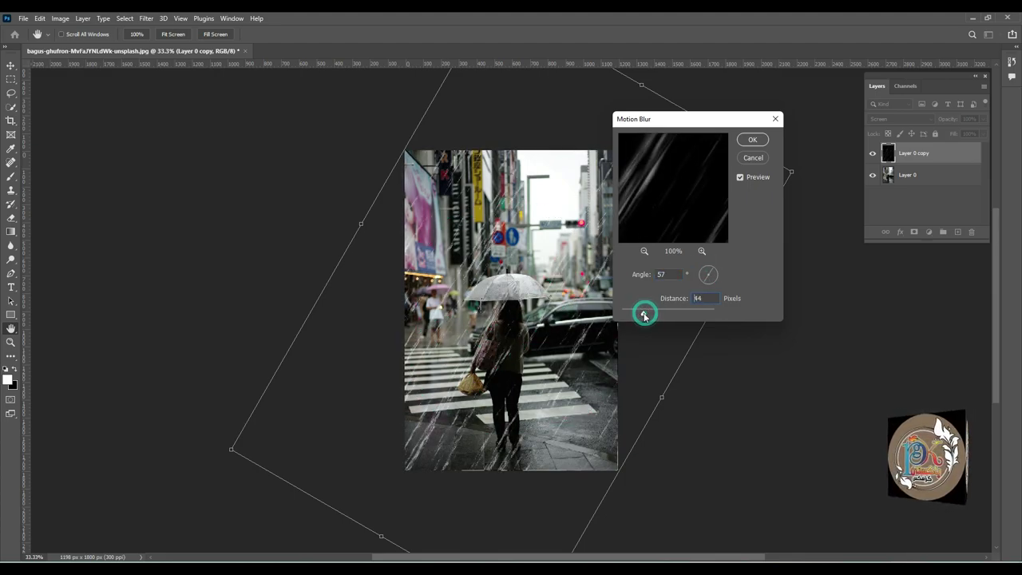
click(752, 140)
key(z)
right_click(582, 248)
click(590, 251)
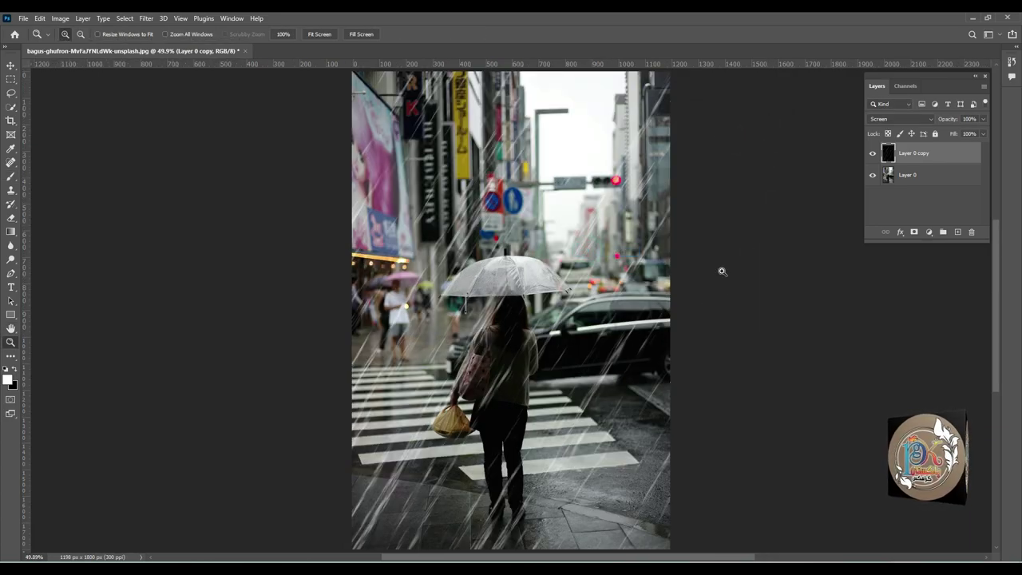